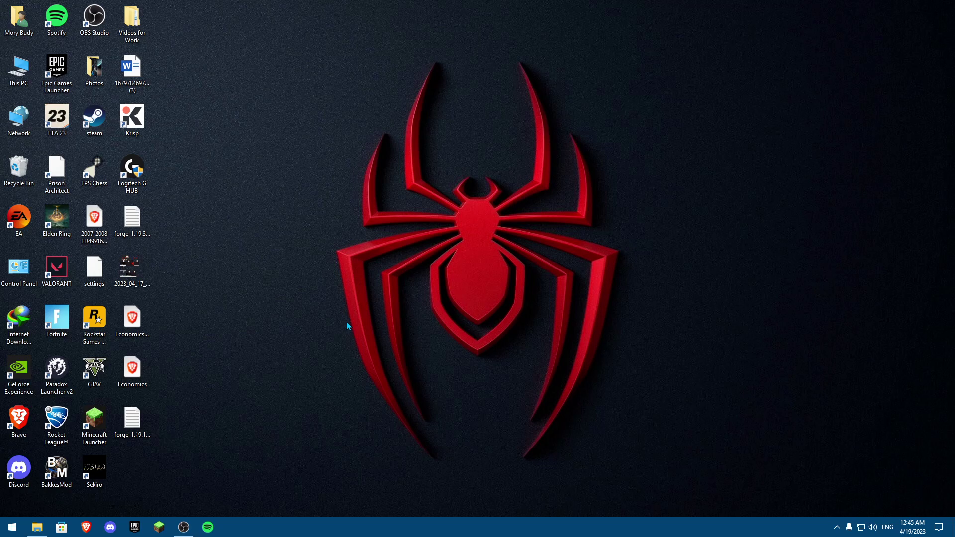
- Launch Brave from the Windows taskbar
{"action": "left_click", "coordinate": [86, 527]}
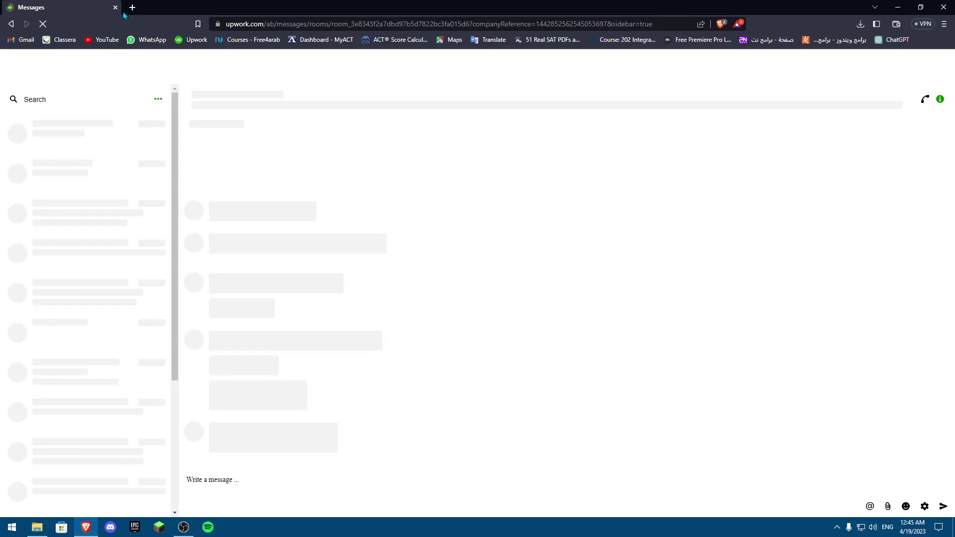
- Open a fresh tab, close the old messages tab, and search Google for 'epic games login'
{"action": "left_click", "coordinate": [133, 7]}
{"action": "left_click", "coordinate": [115, 7]}
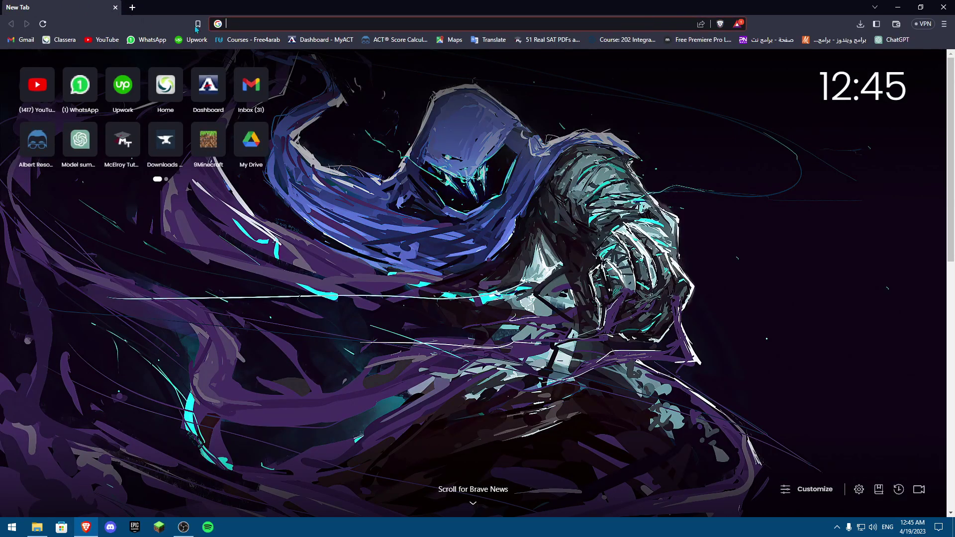
{"action": "left_click", "coordinate": [266, 26]}
{"action": "type", "text": "epic"}
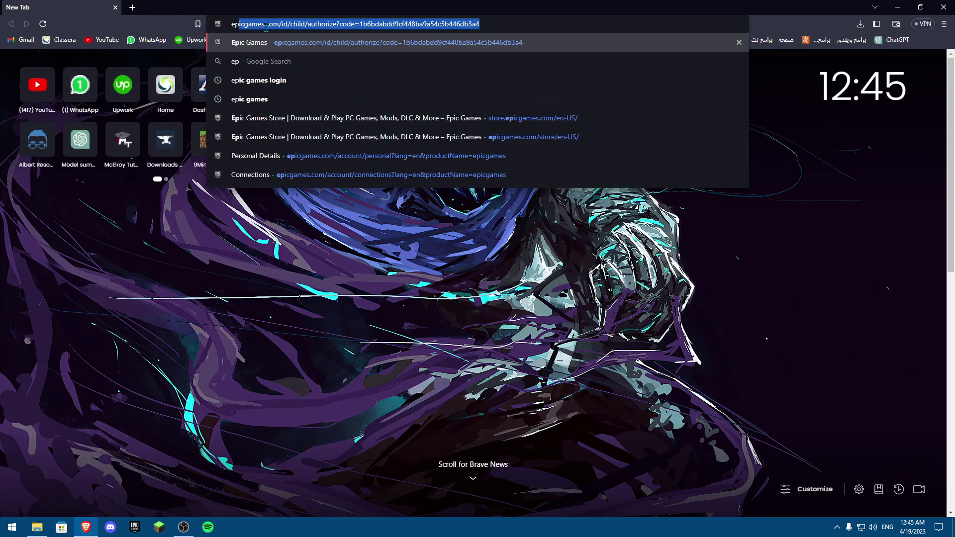
{"action": "type", "text": " games"}
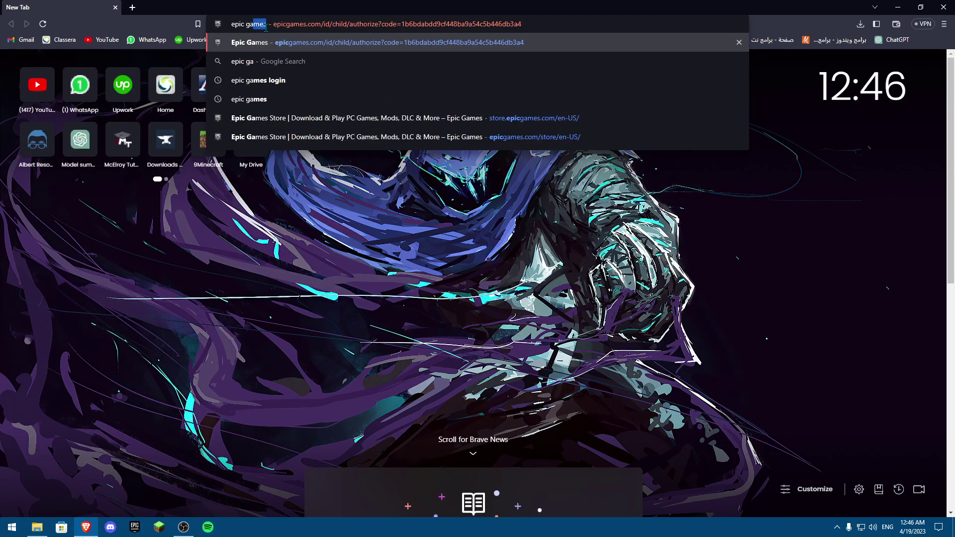
{"action": "type", "text": " login"}
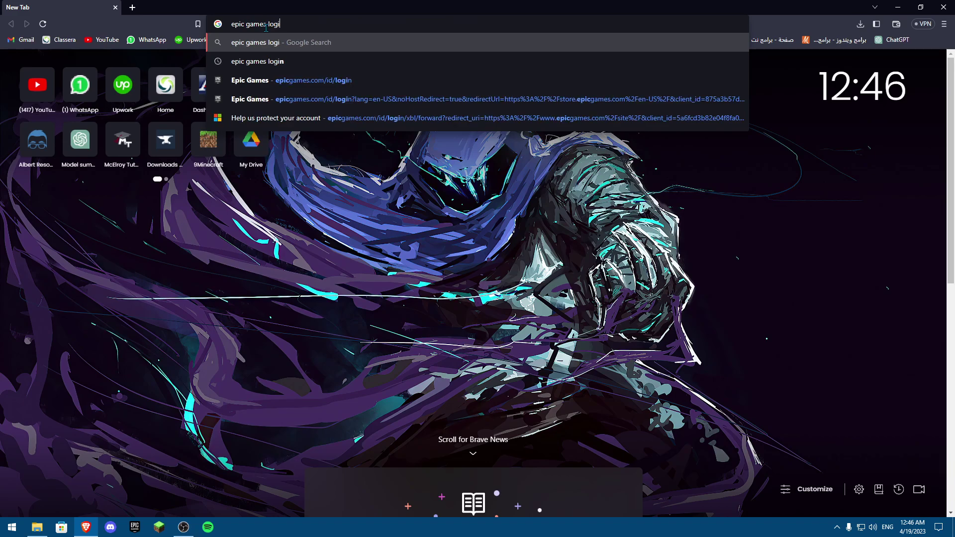
{"action": "key", "text": "Return"}
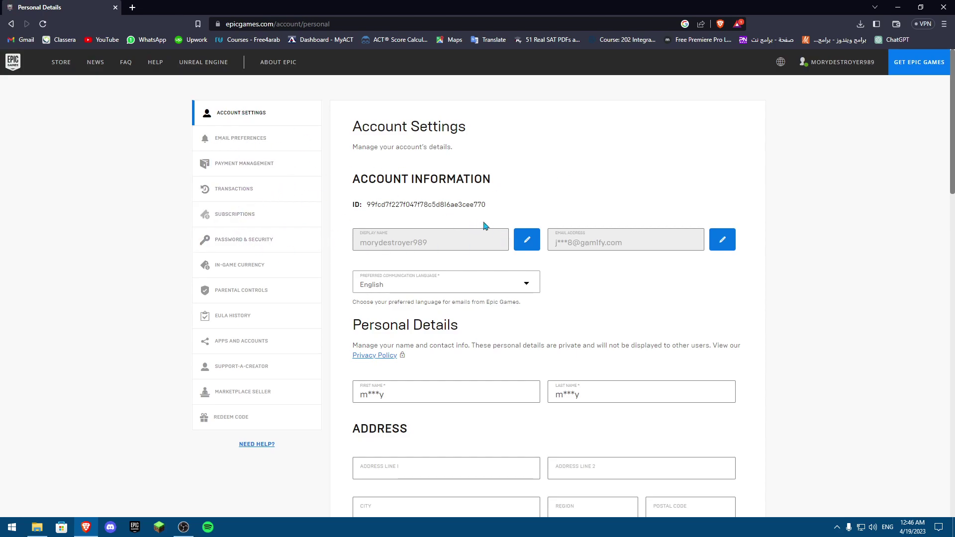
- Scroll down the Epic Games Account Settings page and back to the top
{"action": "scroll", "coordinate": [485, 226], "scroll_direction": "down", "scroll_amount": 8}
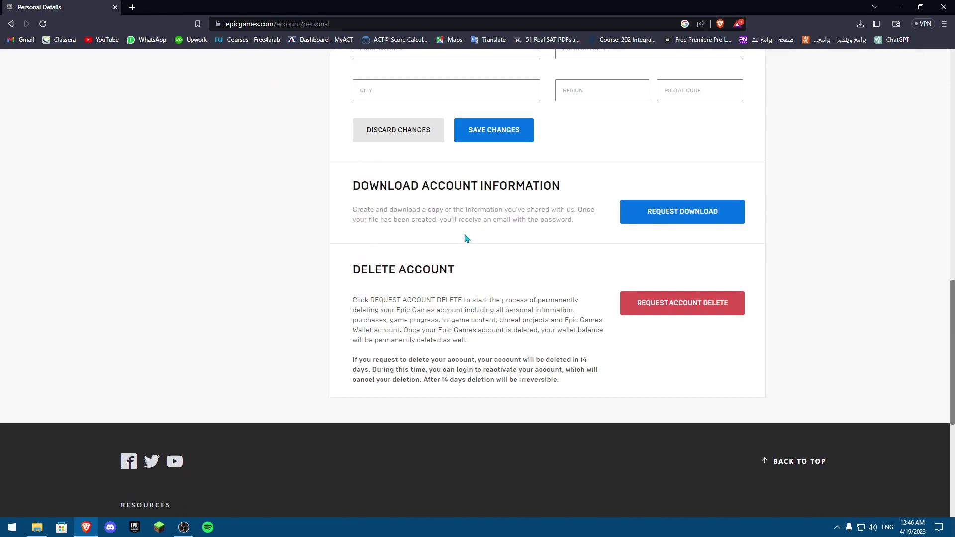
{"action": "scroll", "coordinate": [305, 199], "scroll_direction": "up", "scroll_amount": 10}
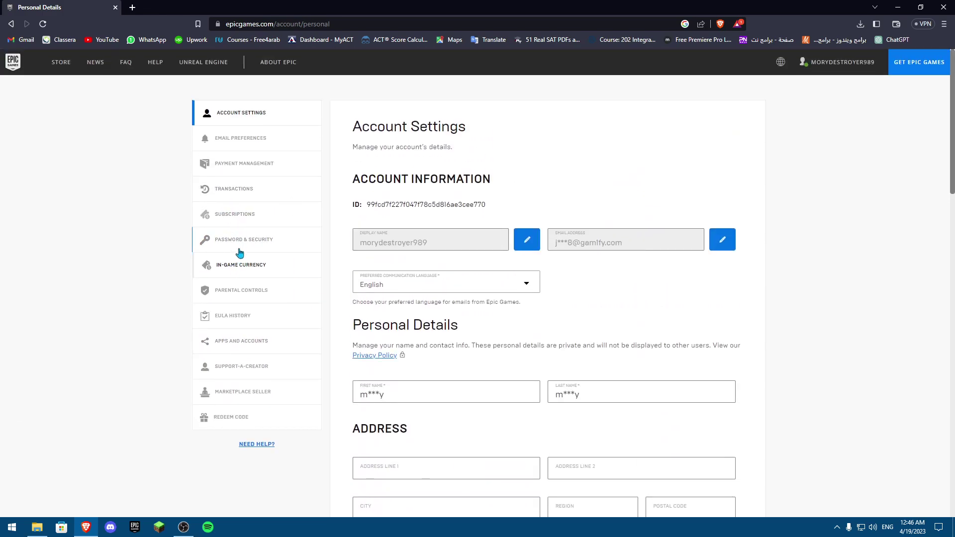
- Go to Password & Security and scroll to the three two-factor methods, all off
{"action": "left_click", "coordinate": [239, 249]}
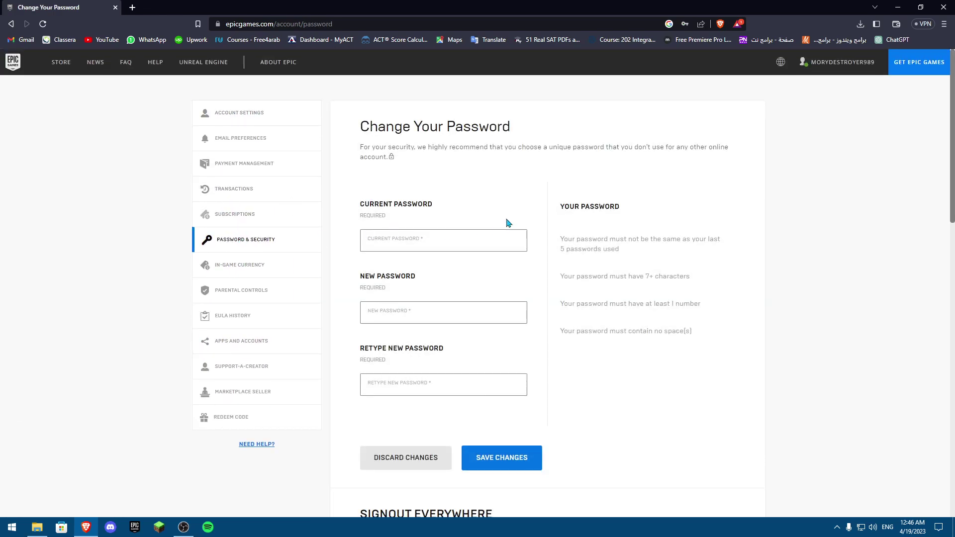
{"action": "scroll", "coordinate": [507, 226], "scroll_direction": "down", "scroll_amount": 8}
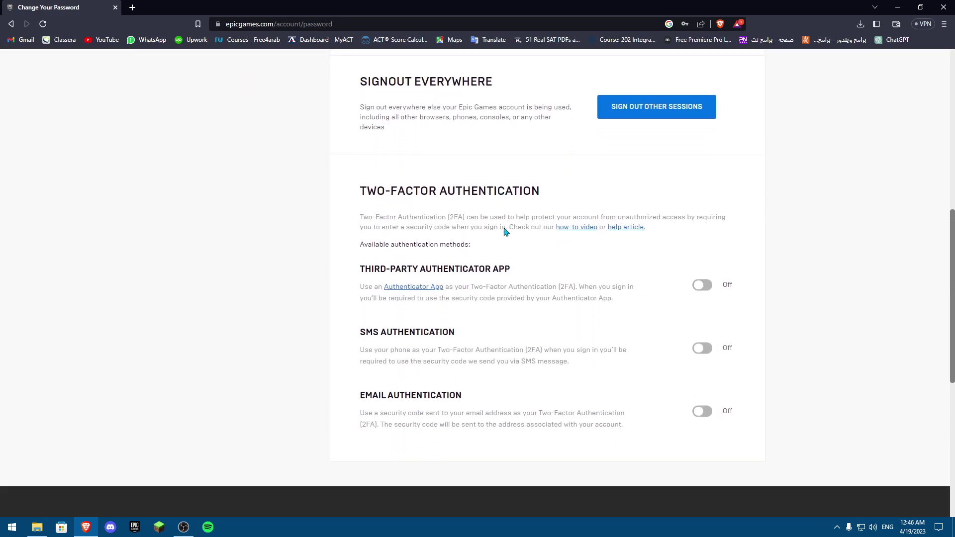
{"action": "scroll", "coordinate": [504, 230], "scroll_direction": "down", "scroll_amount": 1}
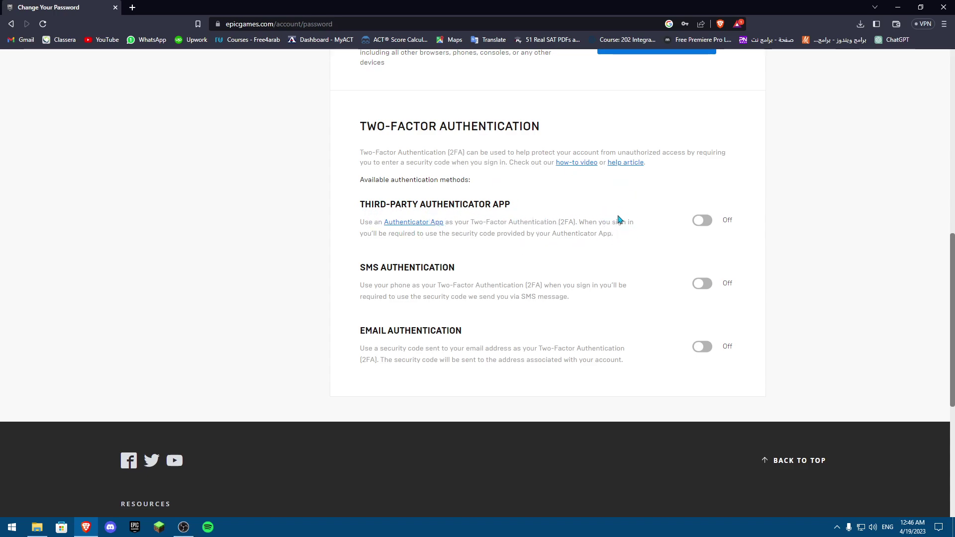
{"action": "scroll", "coordinate": [486, 238], "scroll_direction": "up", "scroll_amount": 11}
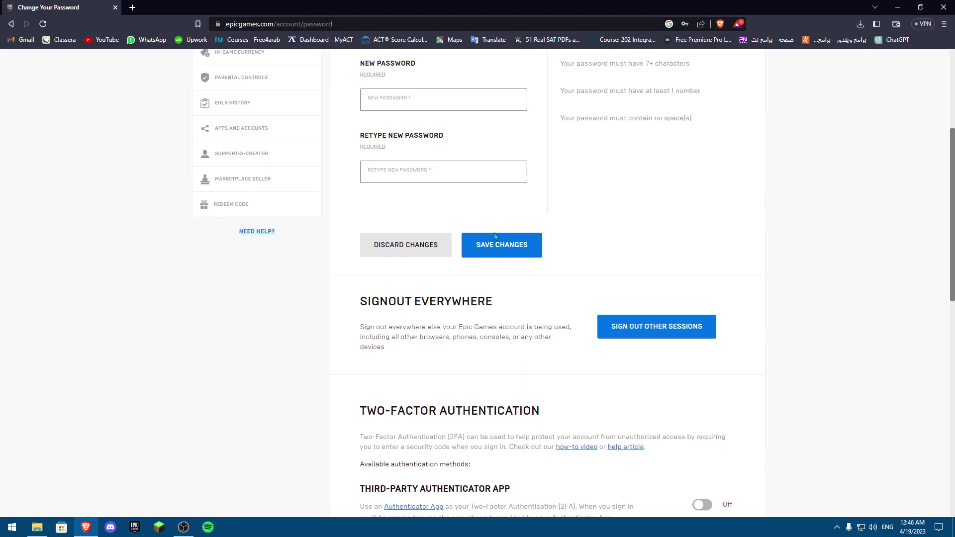
{"action": "scroll", "coordinate": [440, 263], "scroll_direction": "down", "scroll_amount": 10}
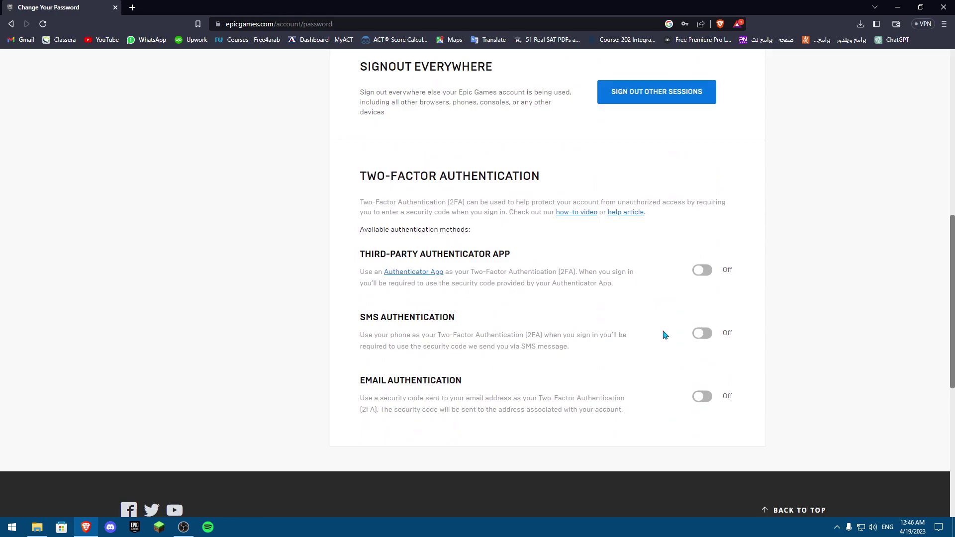
- Search 'steam login' in a new tab and follow the Steam Sign In result
{"action": "left_click", "coordinate": [132, 8]}
{"action": "type", "text": "steam"}
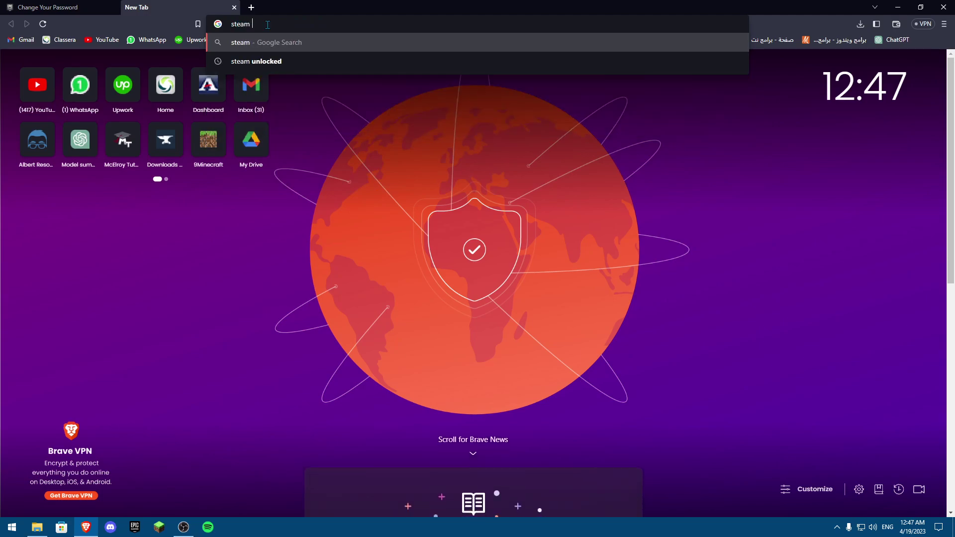
{"action": "type", "text": " login"}
{"action": "key", "text": "Return"}
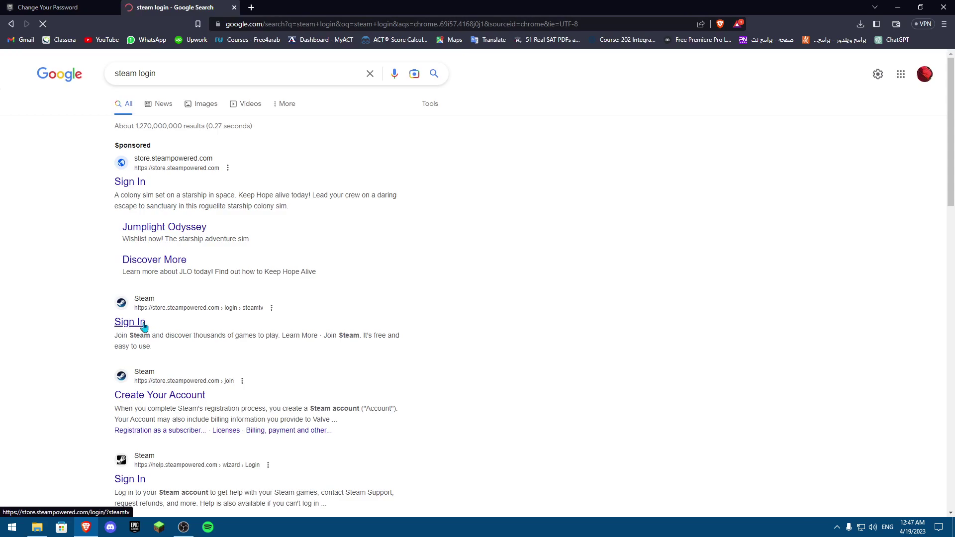
{"action": "left_click", "coordinate": [144, 324]}
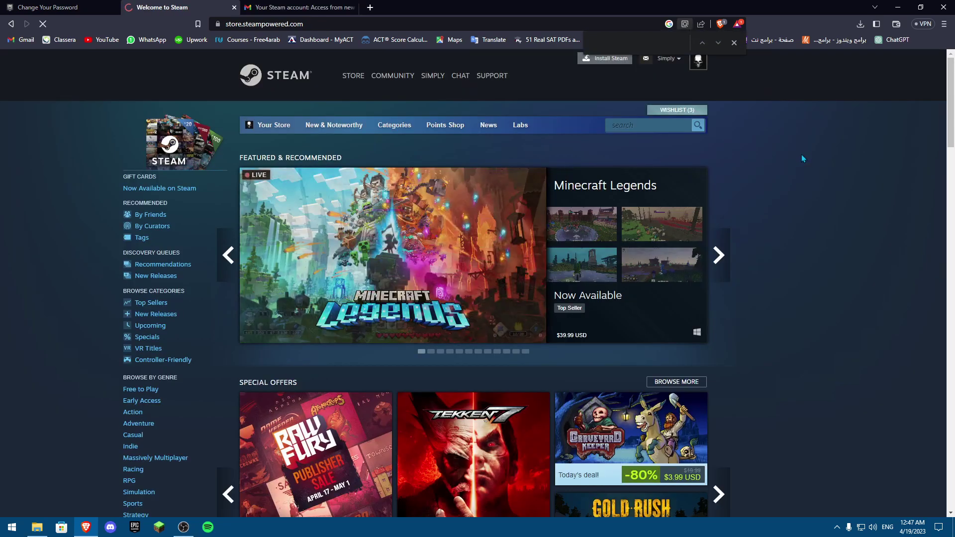
- Dismiss the find bar, visit the Steam profile, then go to Account details from the account menu
{"action": "left_click", "coordinate": [735, 44]}
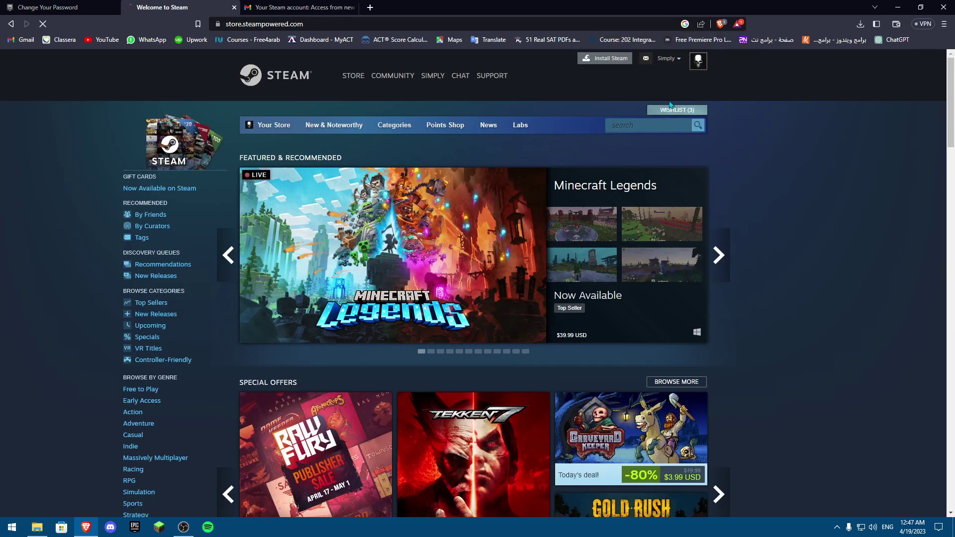
{"action": "left_click", "coordinate": [668, 58]}
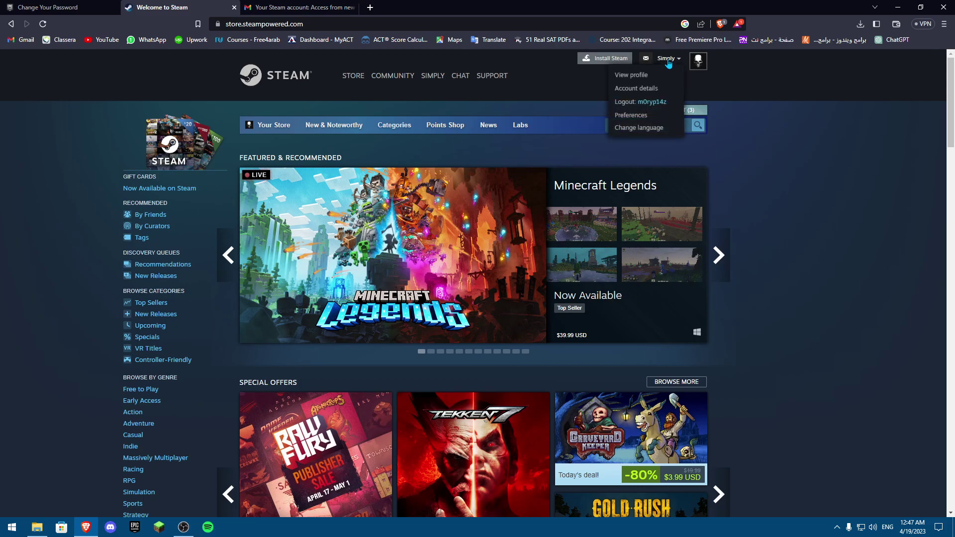
{"action": "left_click", "coordinate": [645, 82]}
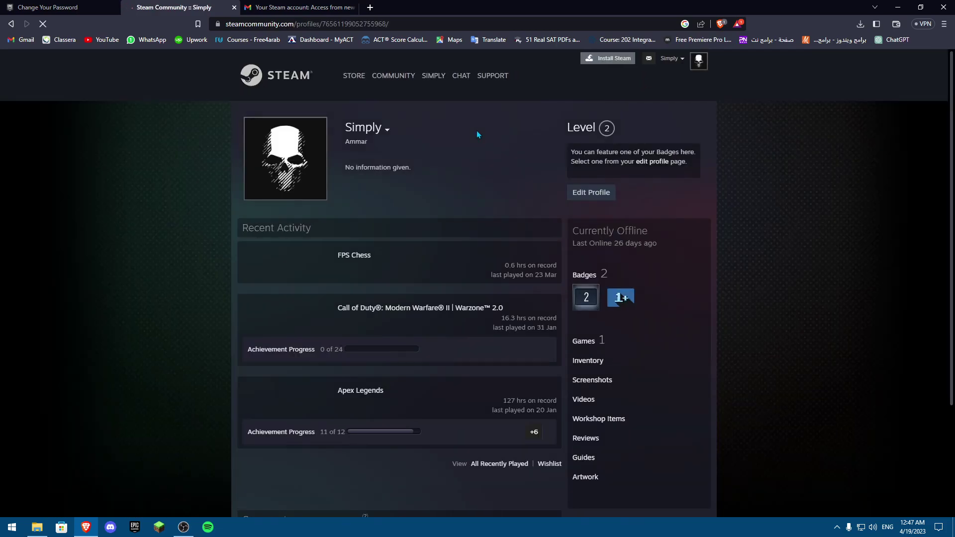
{"action": "left_click", "coordinate": [668, 58]}
{"action": "left_click", "coordinate": [649, 87]}
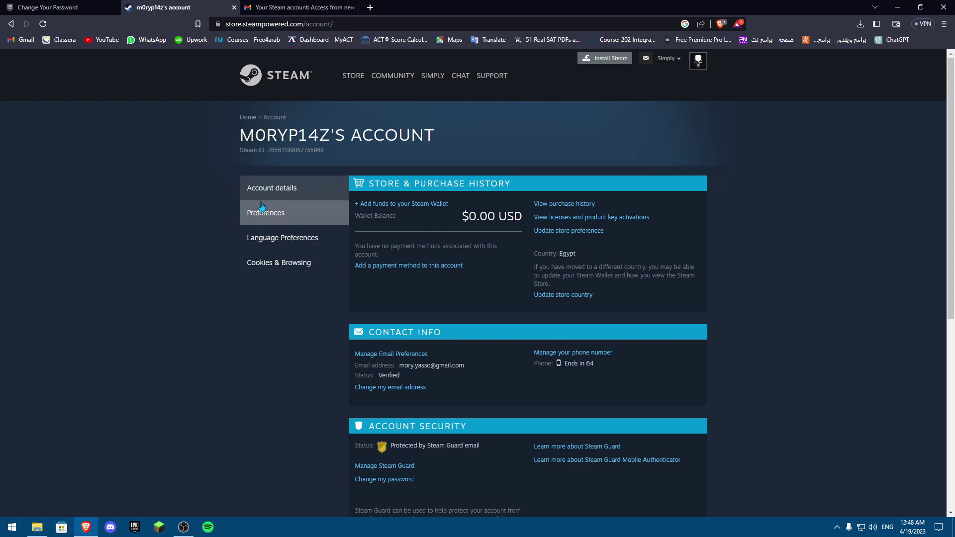
- Browse the Steam store Preferences page up and down
{"action": "left_click", "coordinate": [263, 207]}
{"action": "scroll", "coordinate": [365, 203], "scroll_direction": "down", "scroll_amount": 7}
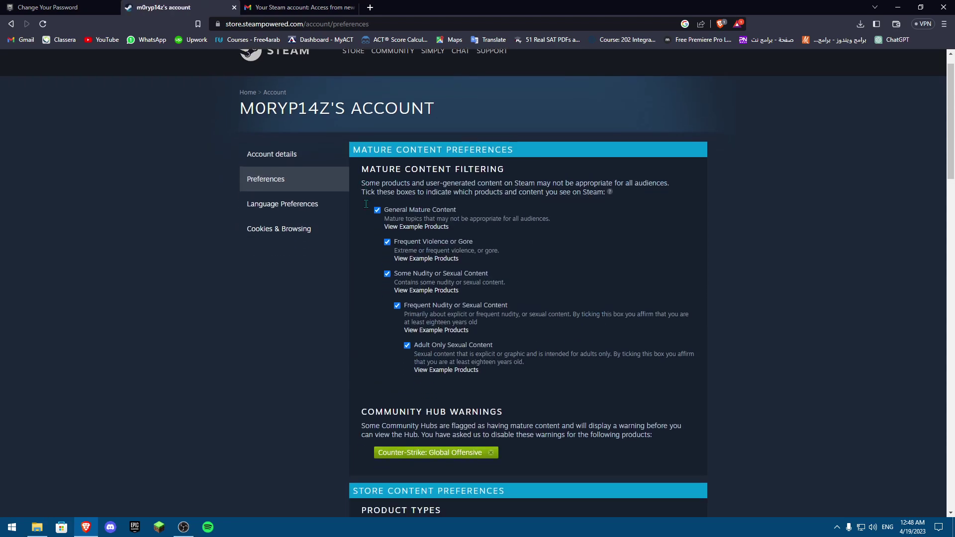
{"action": "scroll", "coordinate": [367, 201], "scroll_direction": "down", "scroll_amount": 15}
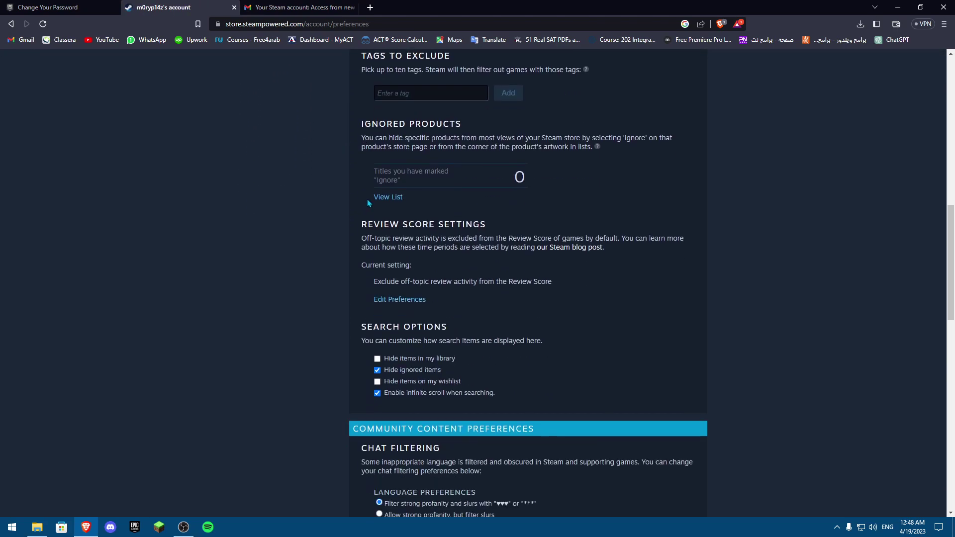
{"action": "scroll", "coordinate": [367, 199], "scroll_direction": "down", "scroll_amount": 2}
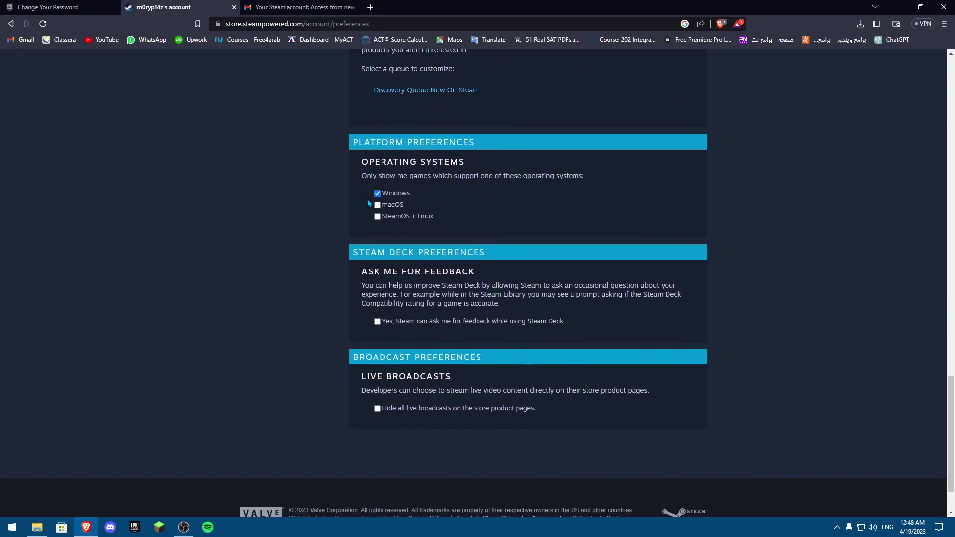
{"action": "scroll", "coordinate": [367, 199], "scroll_direction": "up", "scroll_amount": 20}
{"action": "scroll", "coordinate": [367, 194], "scroll_direction": "up", "scroll_amount": 2}
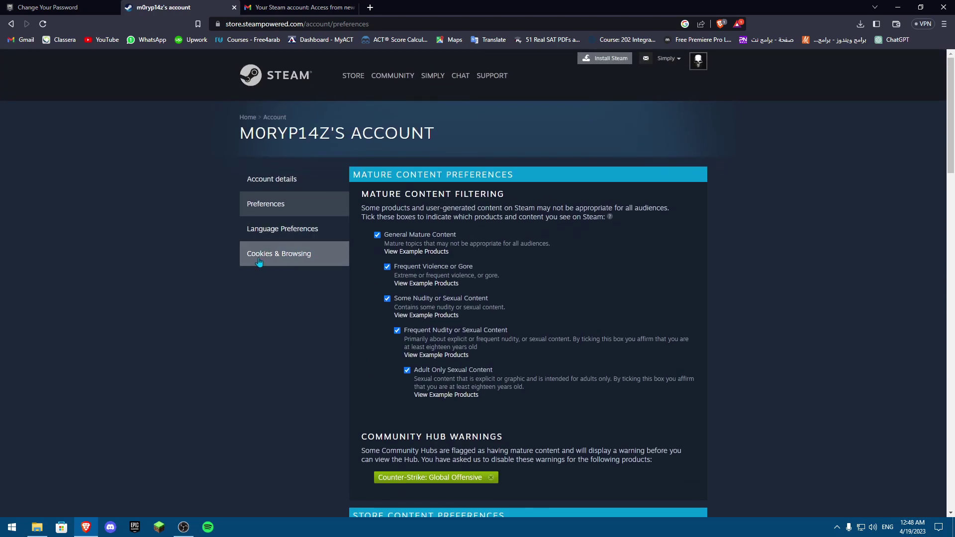
- Return to the Steam profile and reach account preferences through the account menu
{"action": "left_click", "coordinate": [696, 61]}
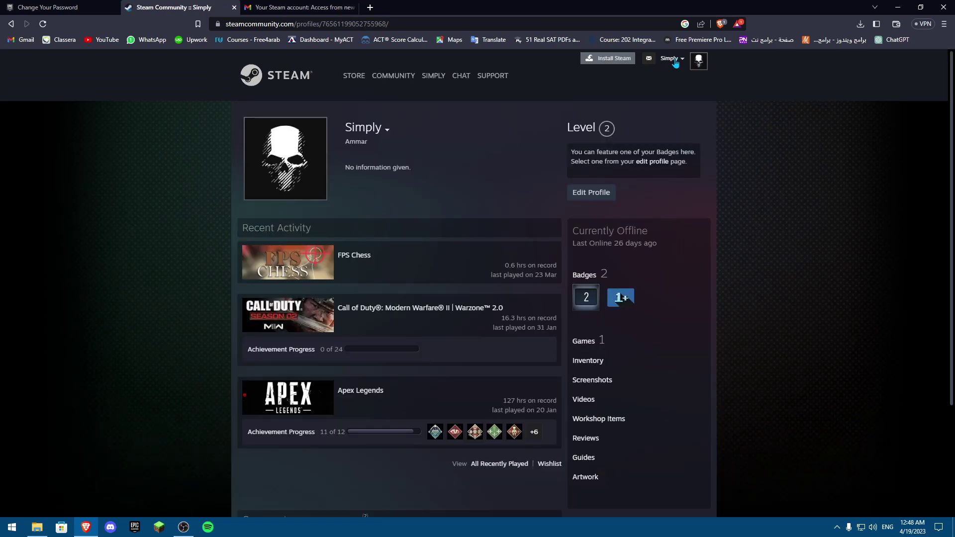
{"action": "left_click", "coordinate": [675, 61]}
{"action": "left_click", "coordinate": [536, 144]}
{"action": "scroll", "coordinate": [474, 180], "scroll_direction": "down", "scroll_amount": 3}
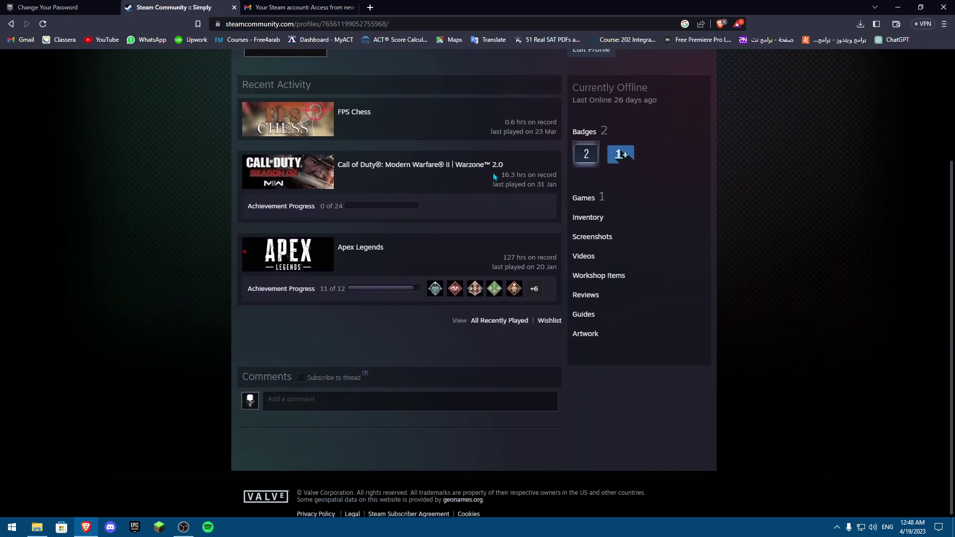
{"action": "scroll", "coordinate": [474, 180], "scroll_direction": "up", "scroll_amount": 3}
{"action": "left_click", "coordinate": [669, 60]}
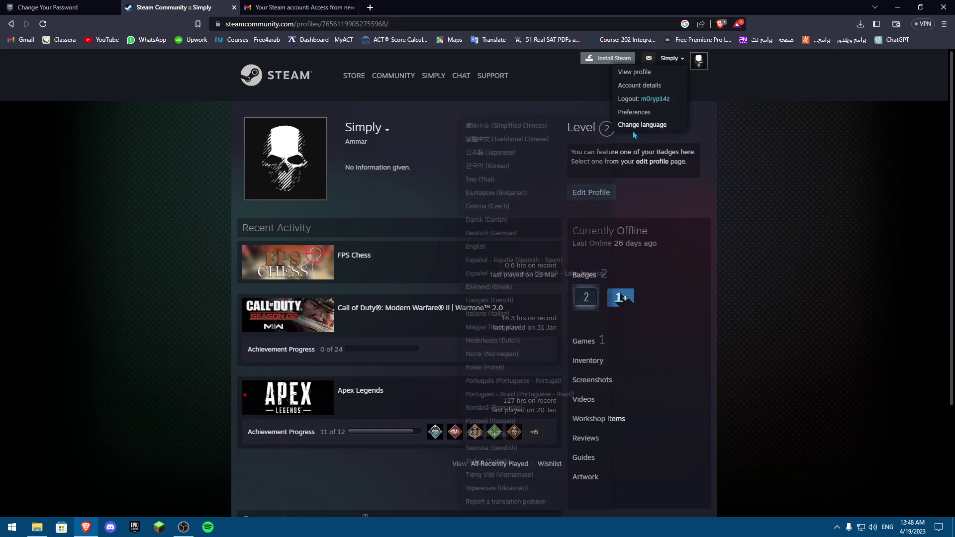
{"action": "left_click", "coordinate": [636, 114]}
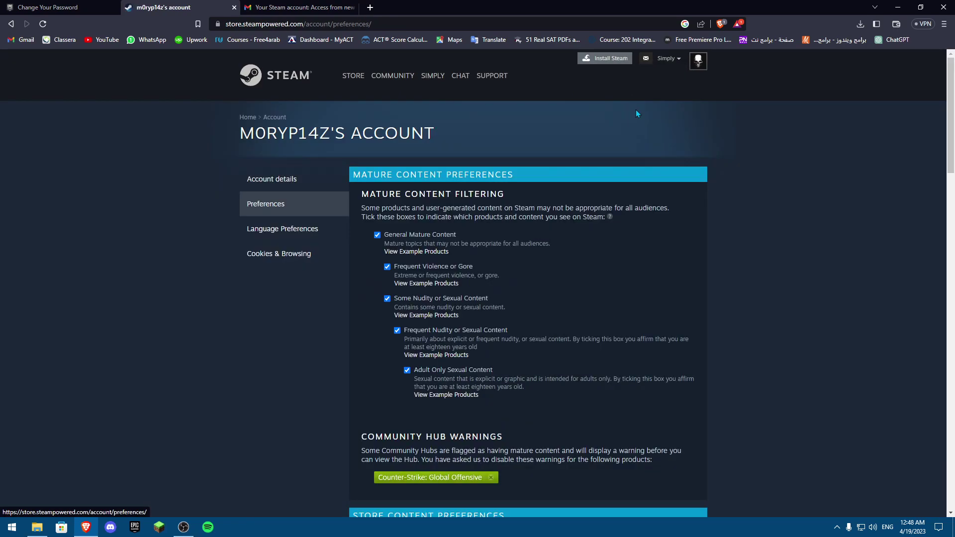
- Go to Account details, find Account Security, and open Manage Steam Guard
{"action": "left_click", "coordinate": [296, 190]}
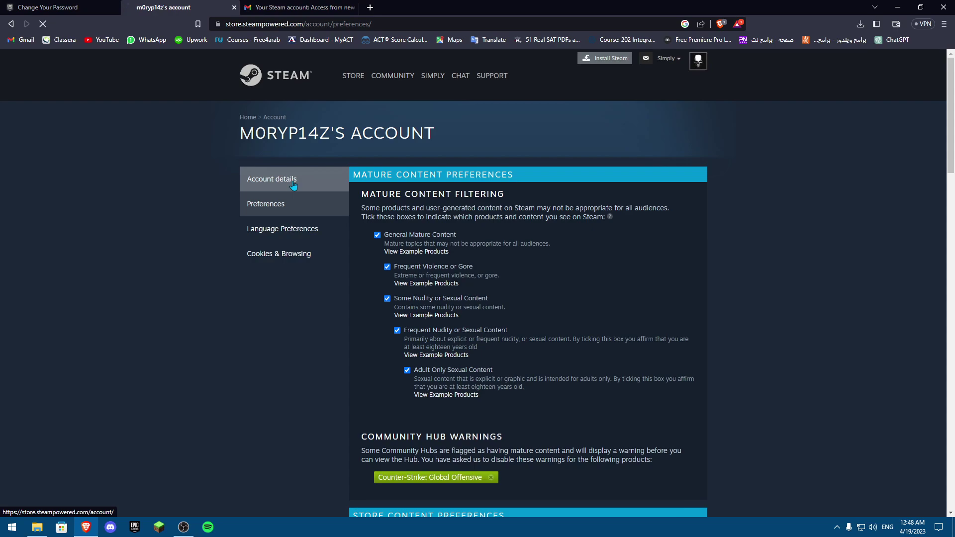
{"action": "scroll", "coordinate": [450, 259], "scroll_direction": "down", "scroll_amount": 3}
{"action": "scroll", "coordinate": [449, 258], "scroll_direction": "down", "scroll_amount": 4}
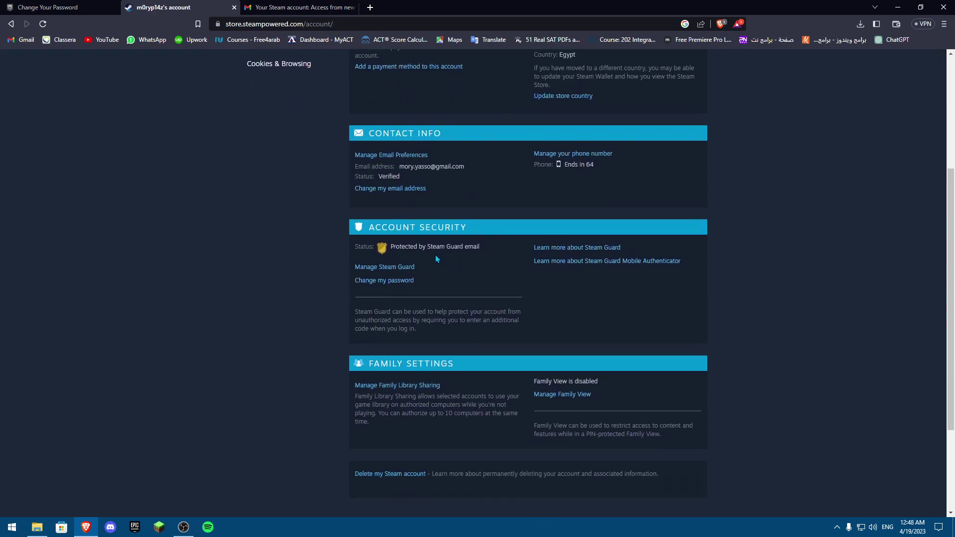
{"action": "scroll", "coordinate": [434, 254], "scroll_direction": "up", "scroll_amount": 3}
{"action": "scroll", "coordinate": [477, 255], "scroll_direction": "up", "scroll_amount": 1}
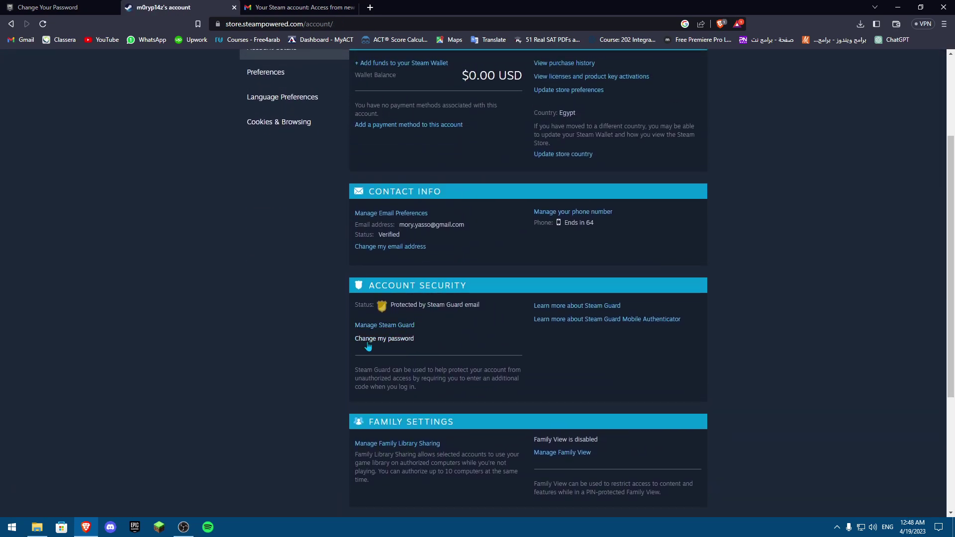
{"action": "left_click", "coordinate": [378, 330]}
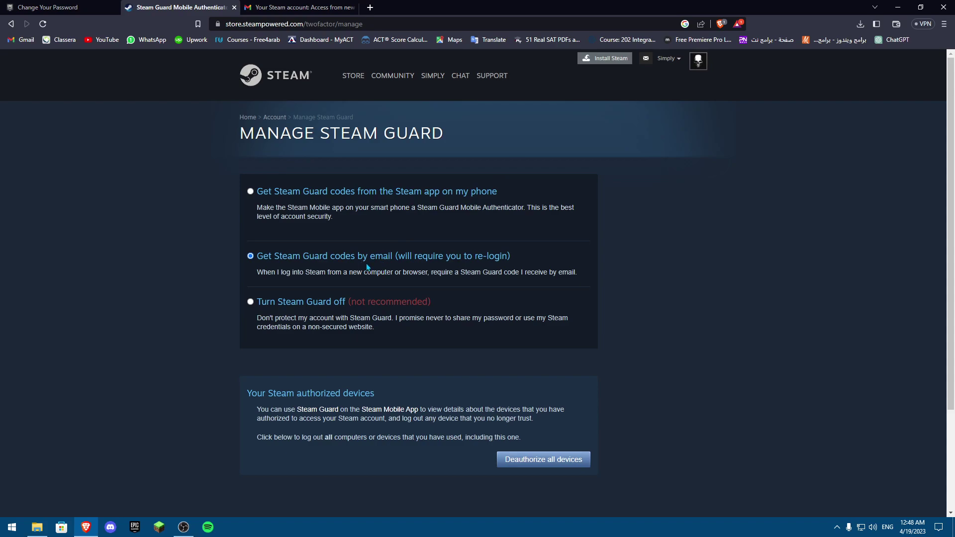
- Close the Gmail Steam access-alert tab, then compare the Epic password and Steam Guard tabs
{"action": "left_click", "coordinate": [352, 7]}
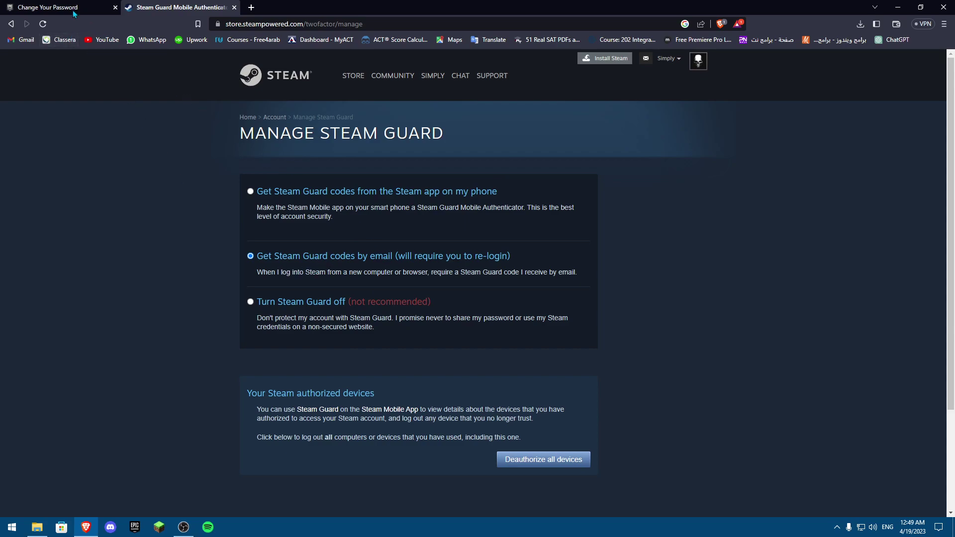
{"action": "left_click", "coordinate": [50, 7]}
{"action": "left_click", "coordinate": [164, 6]}
{"action": "left_click", "coordinate": [49, 7]}
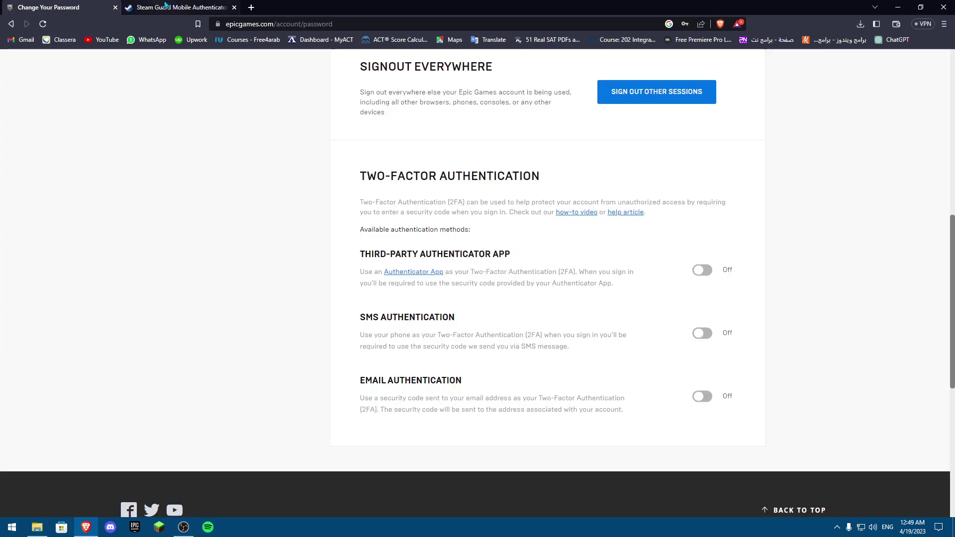
{"action": "left_click", "coordinate": [165, 5]}
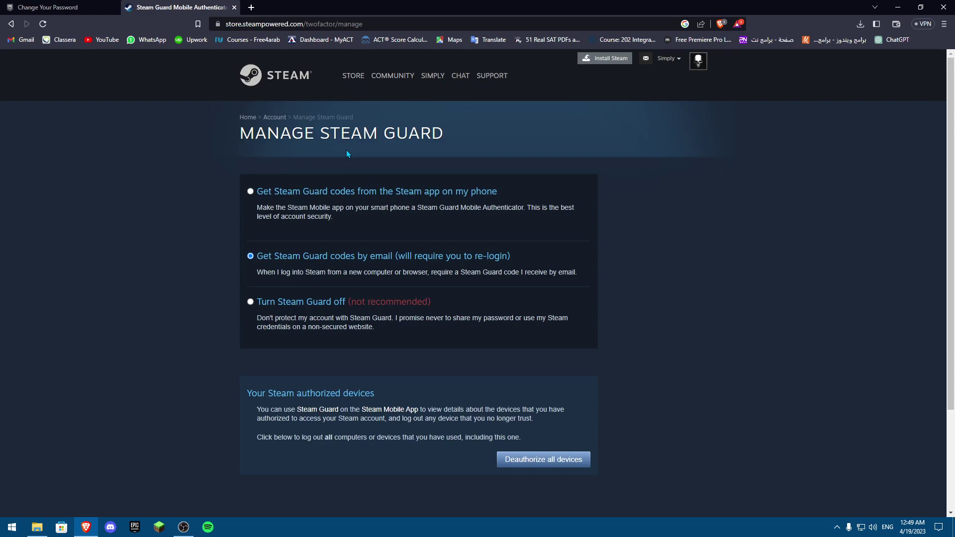